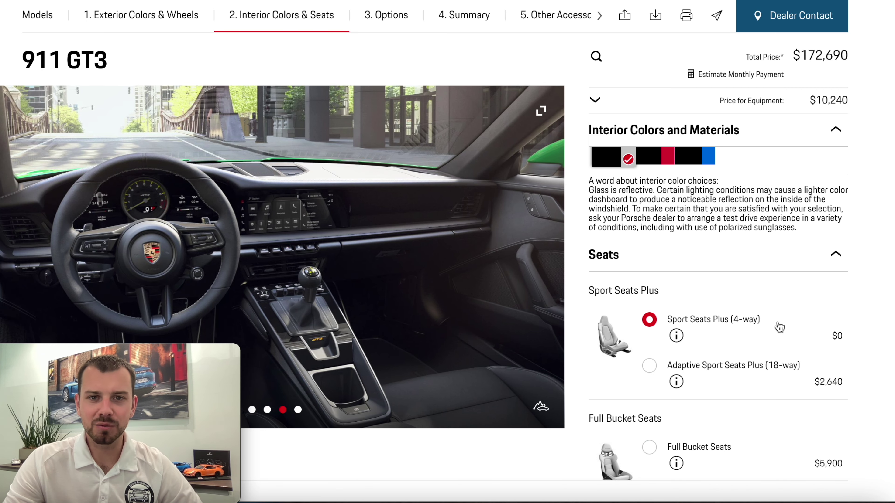
- Choose the Full Bucket Seats, show the side view of the cabin, and review the Deviated Seat Centers and Stitching options
scroll(780, 327, "down", 2)
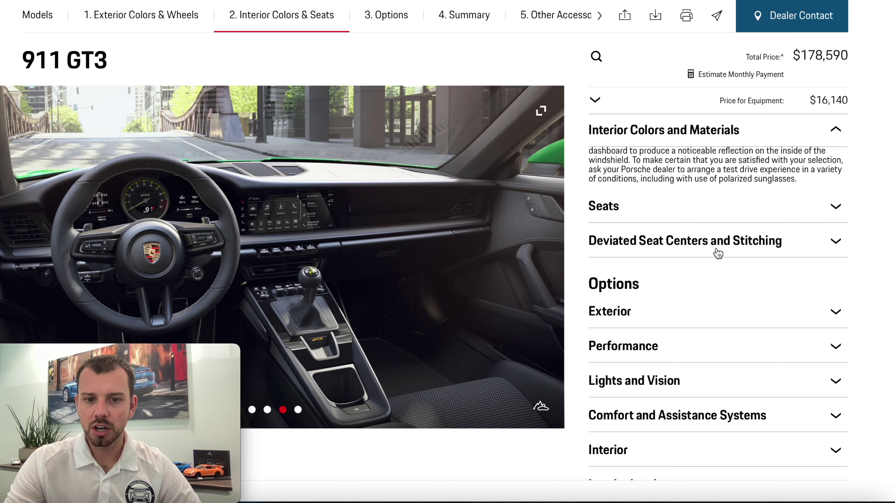
left_click(542, 255)
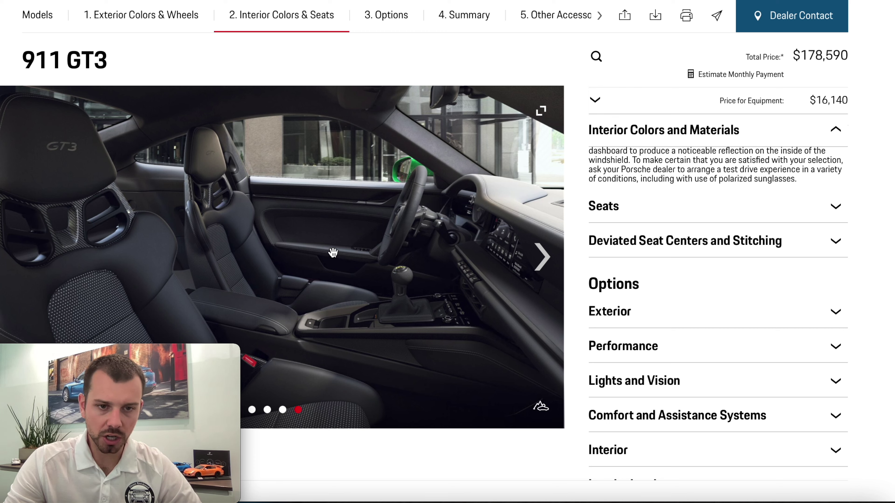
left_click(663, 243)
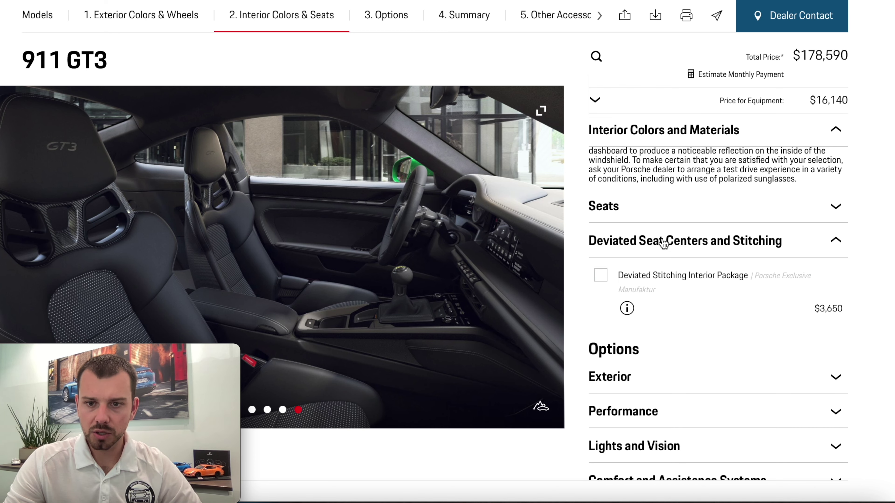
left_click(663, 243)
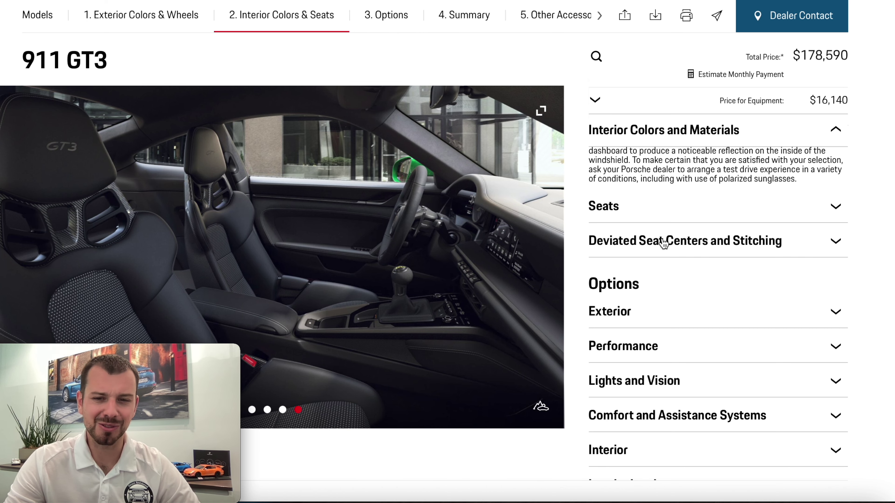
- Add the Carbon Fiber Roof and the Under Door Puddle Light Projectors from the exterior options
left_click(657, 234)
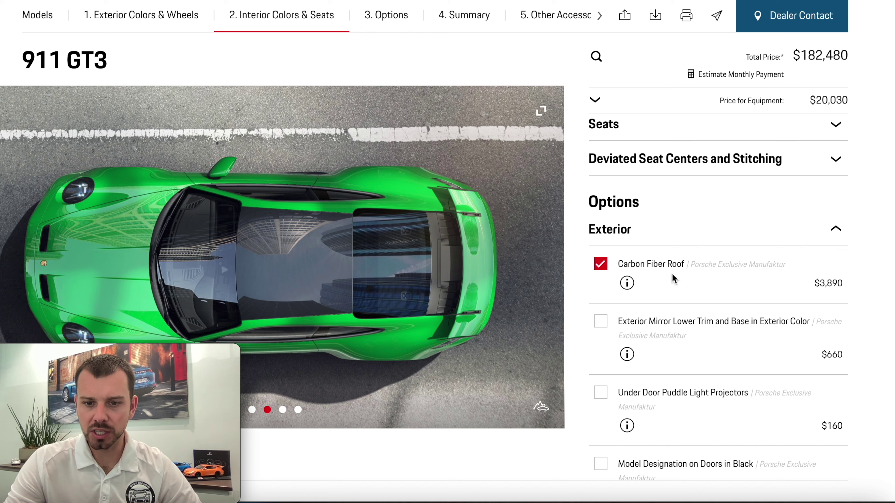
scroll(672, 274, "down", 1)
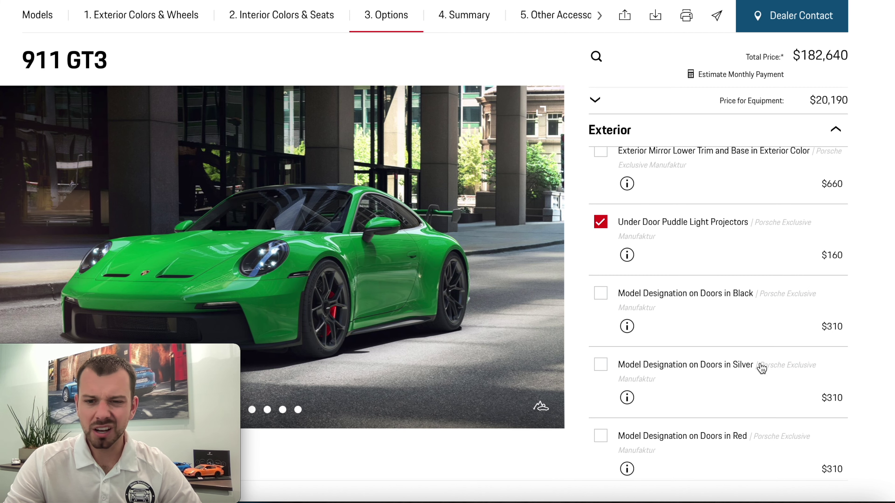
- Review the exterior decals and model designations with the car's rear view shown, and add the Exclusive Design Fuel Cap
scroll(743, 391, "down", 3)
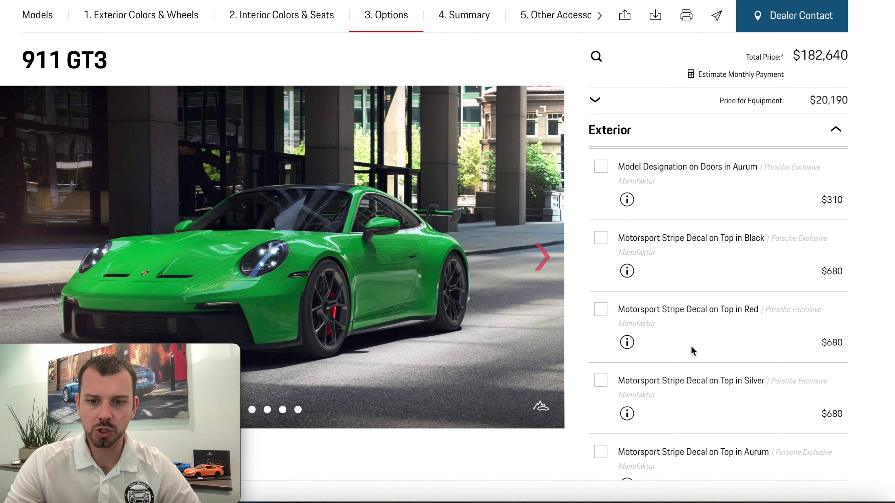
scroll(706, 353, "down", 3)
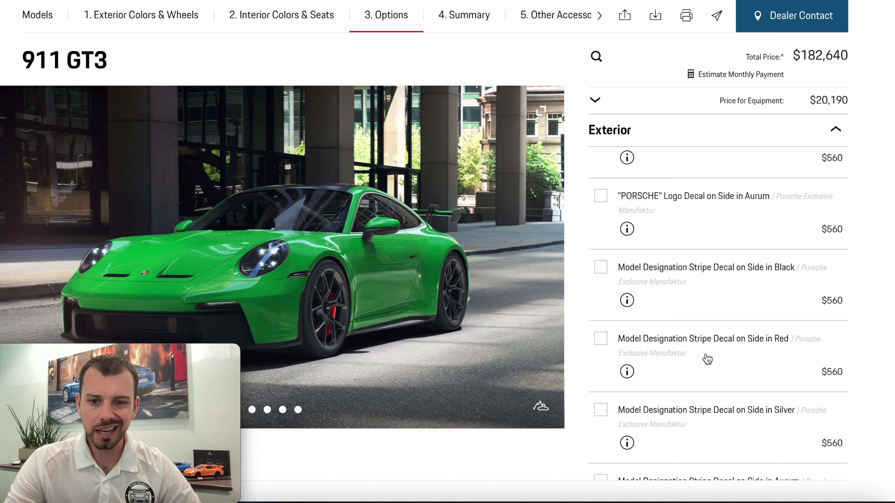
scroll(705, 353, "down", 3)
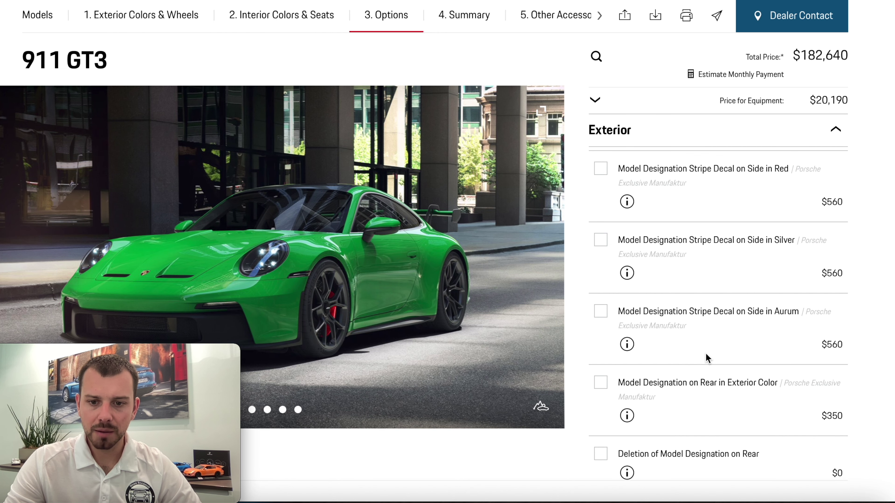
scroll(705, 354, "down", 1)
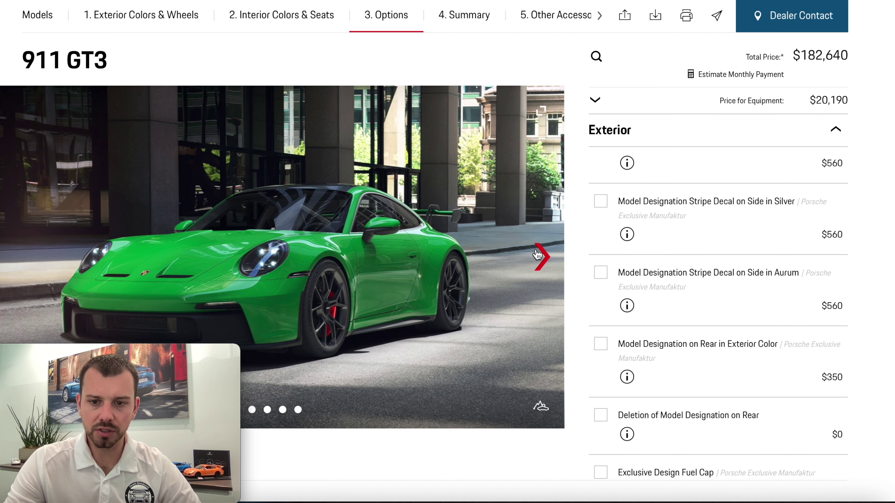
left_click(537, 254)
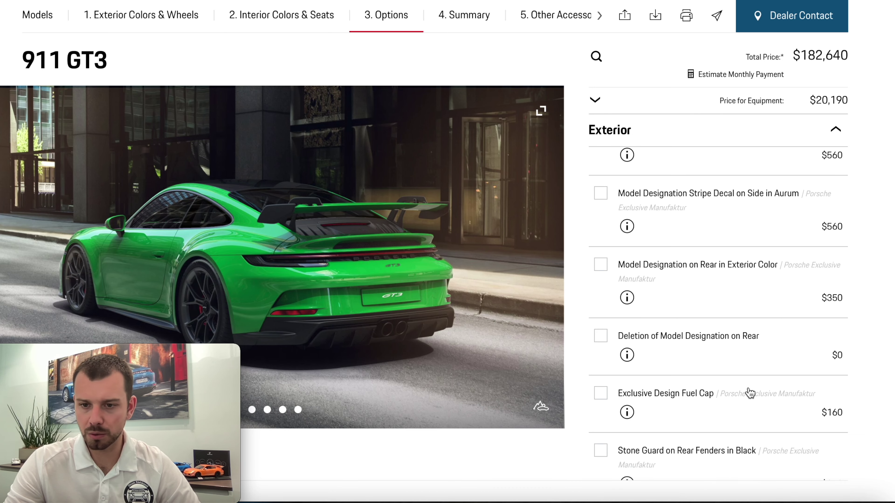
scroll(749, 391, "down", 1)
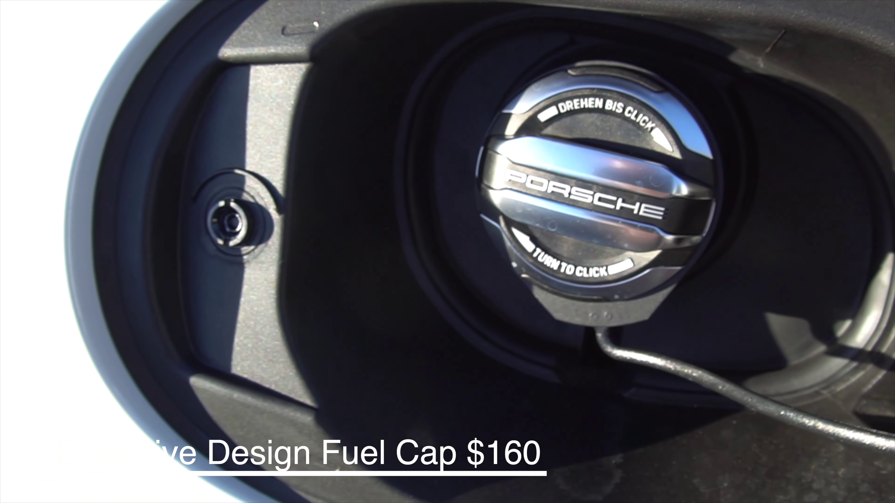
scroll(719, 383, "up", 10)
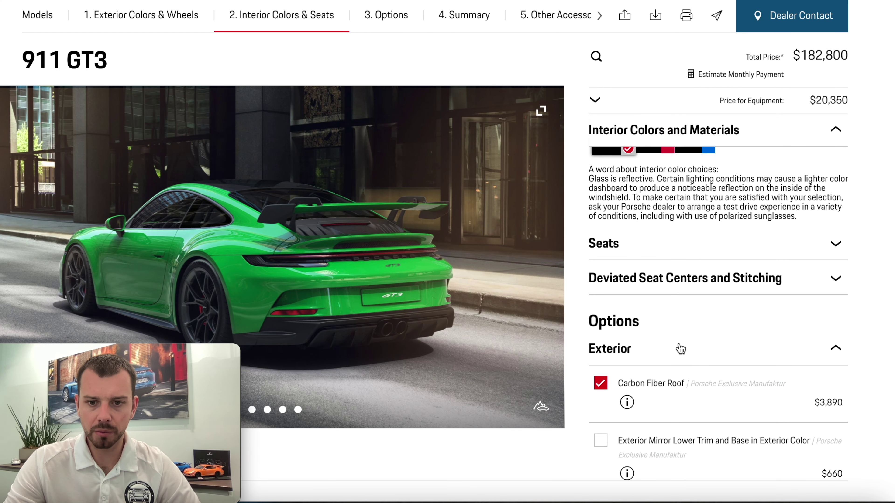
left_click(680, 348)
- Add the Chrono Package with Preparation for Lap Trigger and the Extended Range Fuel Tank (23.7 gal.), checking the tank's details
left_click(682, 314)
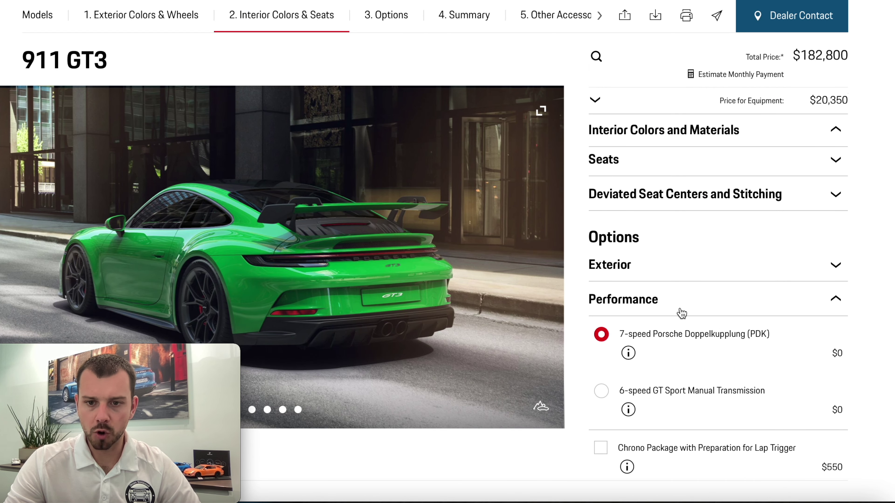
scroll(682, 313, "down", 2)
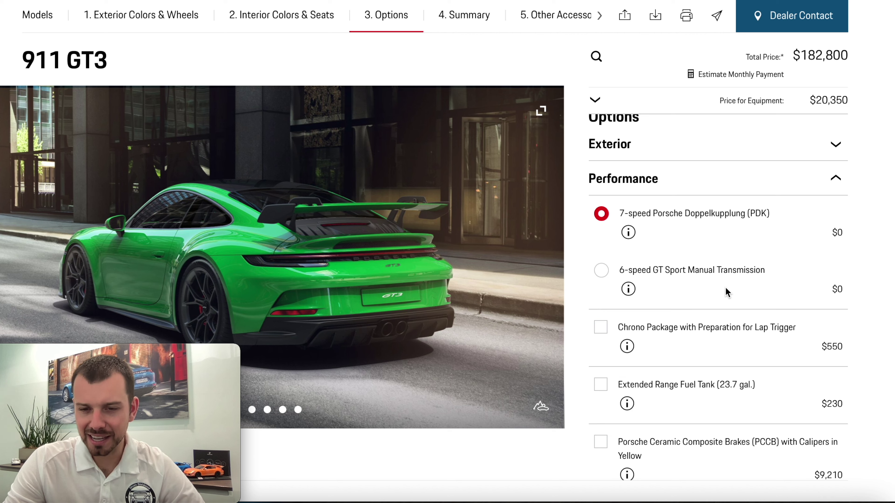
scroll(725, 287, "down", 2)
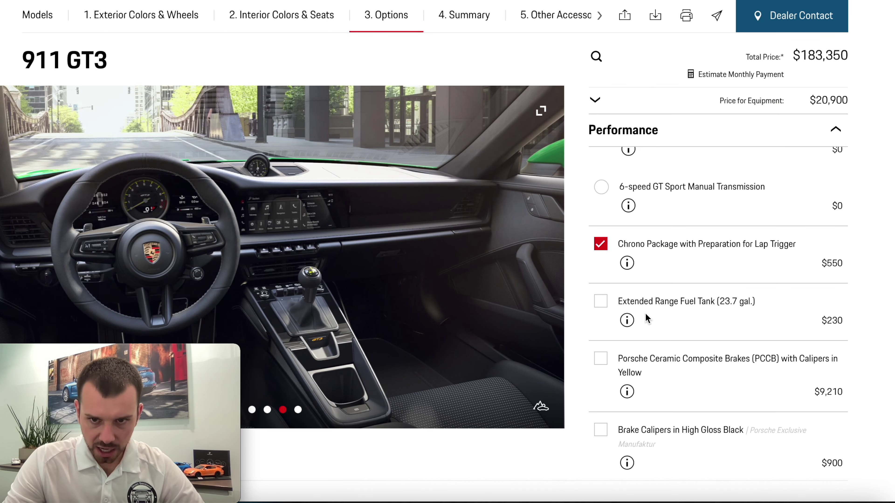
left_click(600, 304)
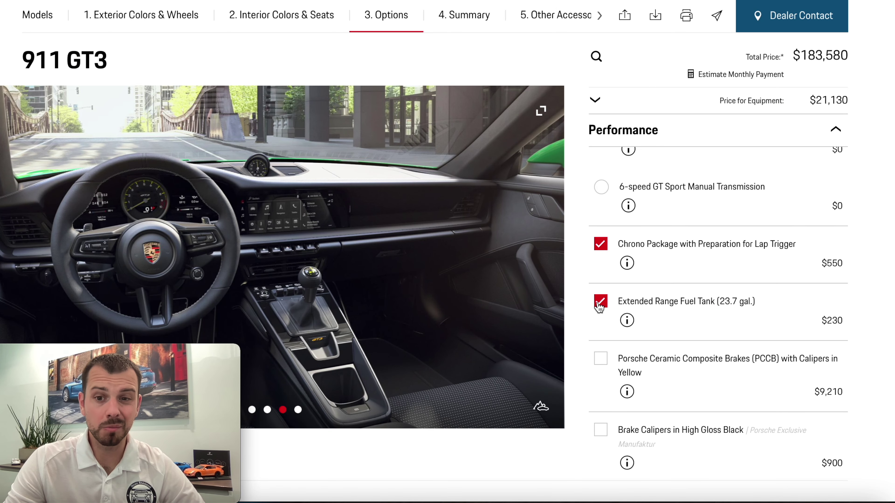
left_click(628, 321)
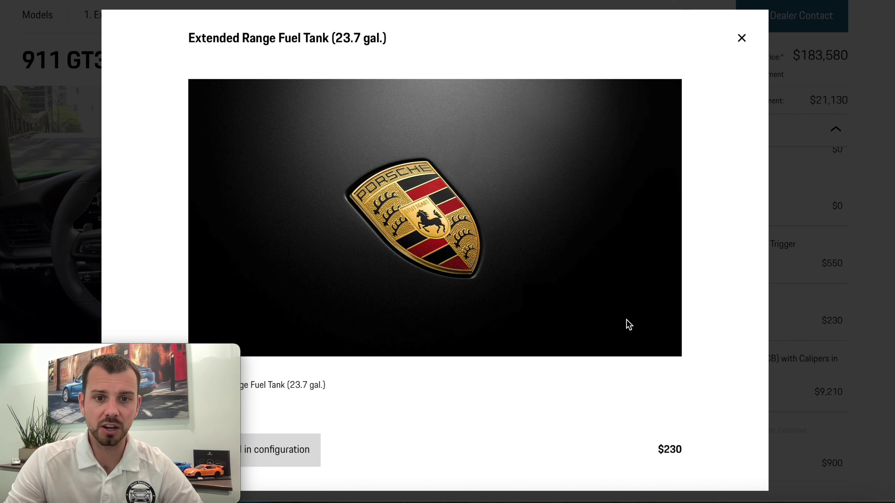
left_click(741, 38)
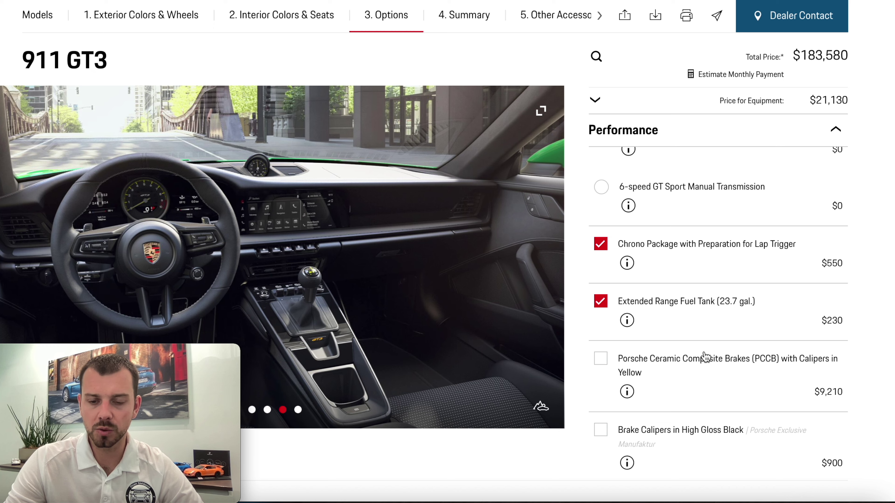
- Review the ceramic composite brake and caliper options, and add the Front Axle Lift System
scroll(704, 356, "down", 1)
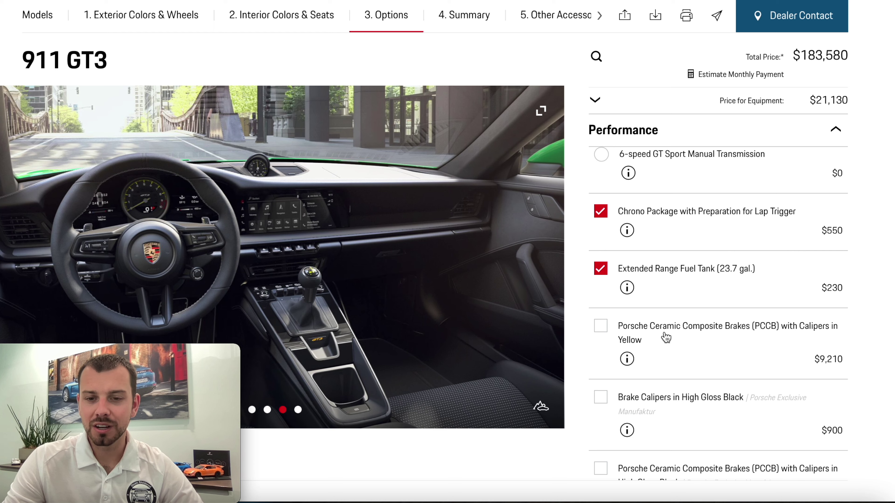
scroll(666, 338, "up", 2)
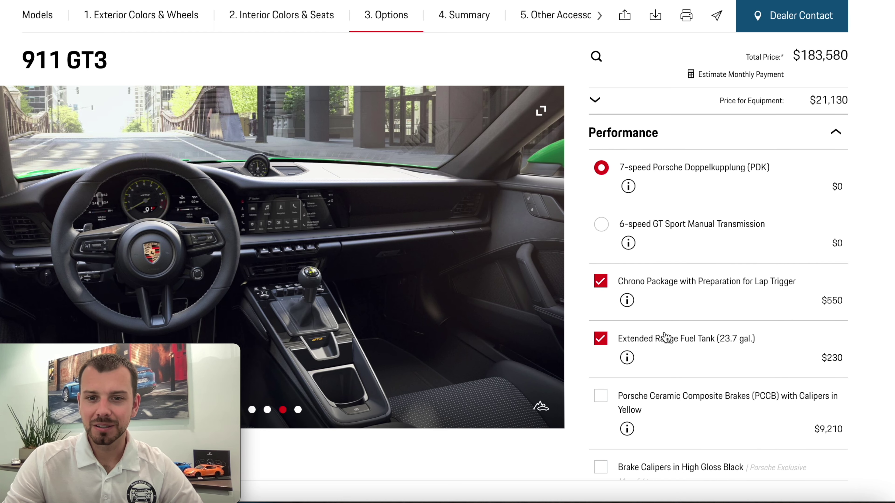
scroll(665, 336, "up", 2)
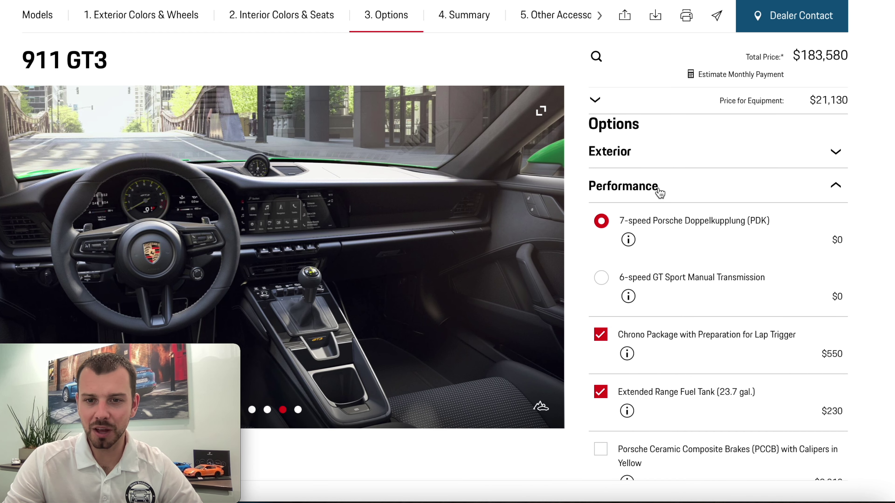
scroll(669, 340, "down", 8)
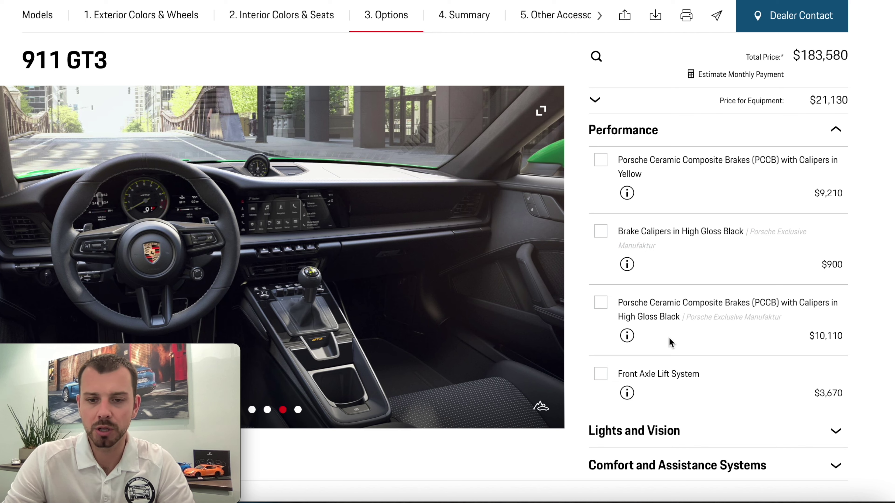
left_click(600, 376)
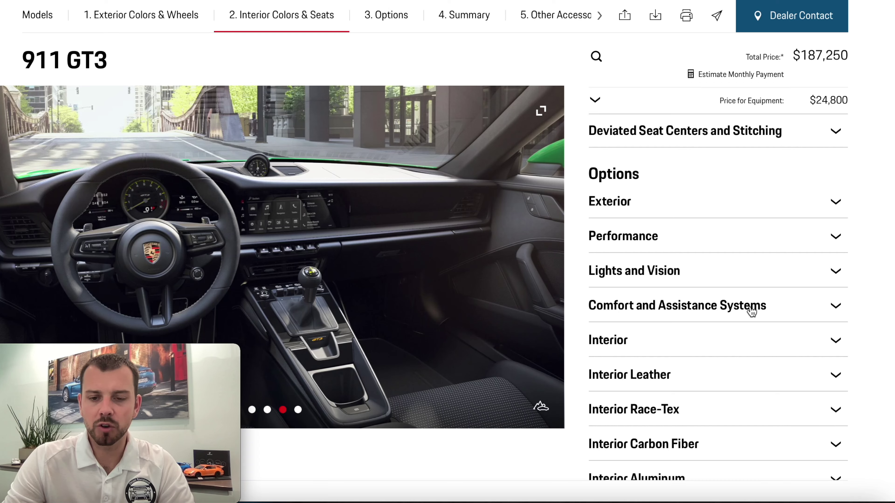
- Add the LED Headlights in Black incl. PDLS without the Shark Blue accent ring, and the Exclusive Design Taillights
scroll(748, 305, "down", 2)
left_click(704, 220)
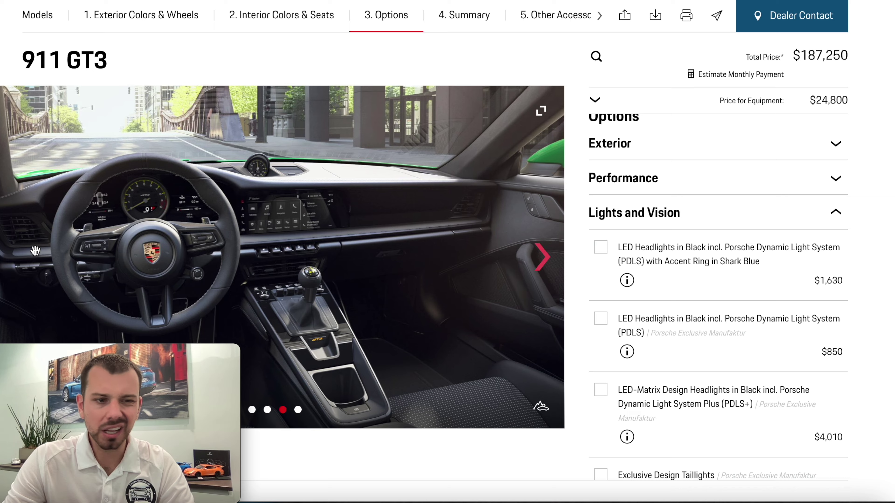
scroll(282, 257, "left", 10)
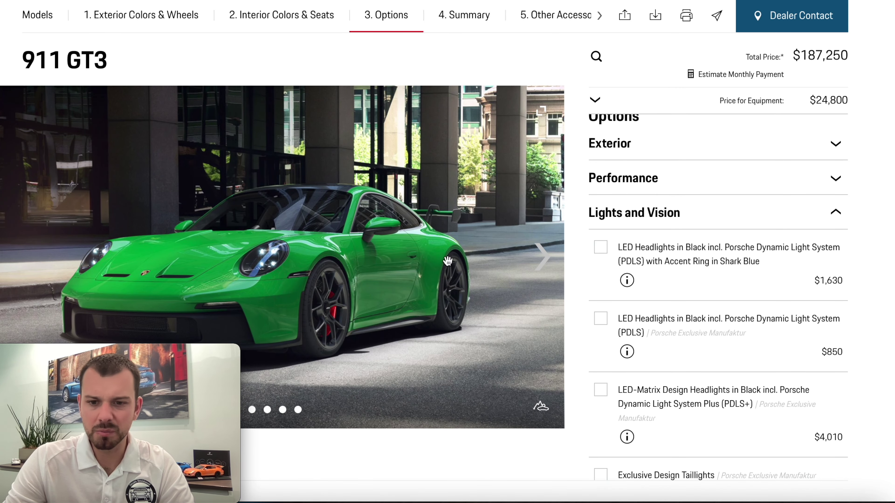
scroll(658, 317, "down", 1)
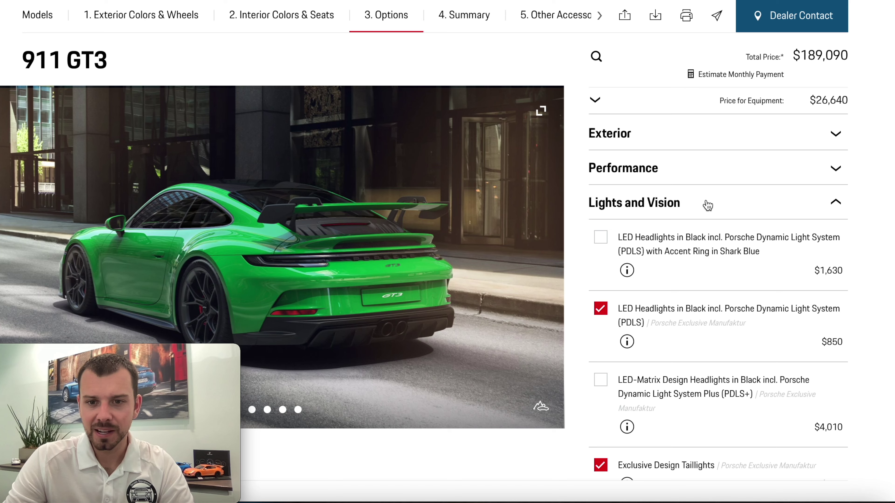
left_click(706, 204)
- Review the Comfort and Assistance Systems options, ParkAssist (Rear) and Traffic Sign Recognition
scroll(711, 326, "down", 2)
left_click(693, 213)
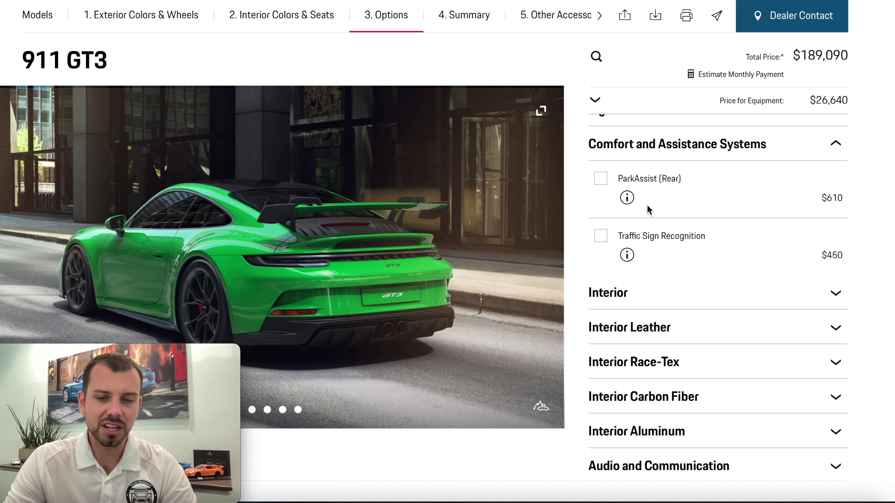
scroll(647, 205, "down", 1)
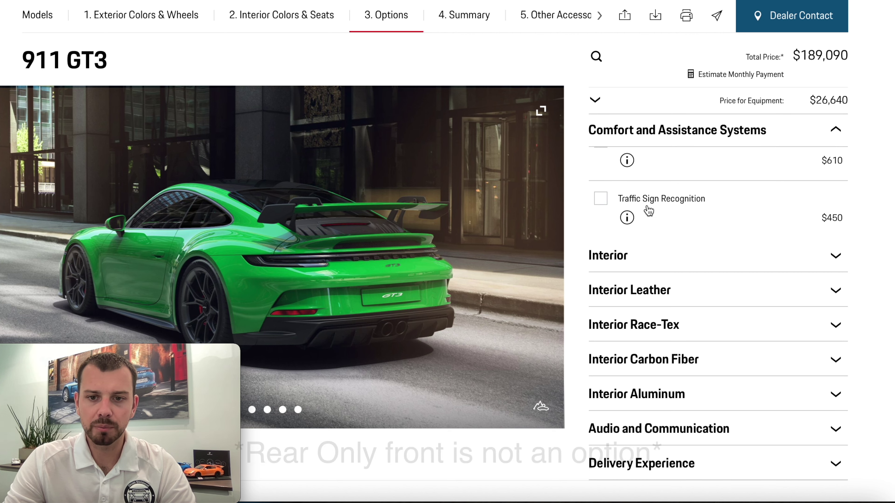
scroll(647, 207, "up", 1)
left_click(665, 164)
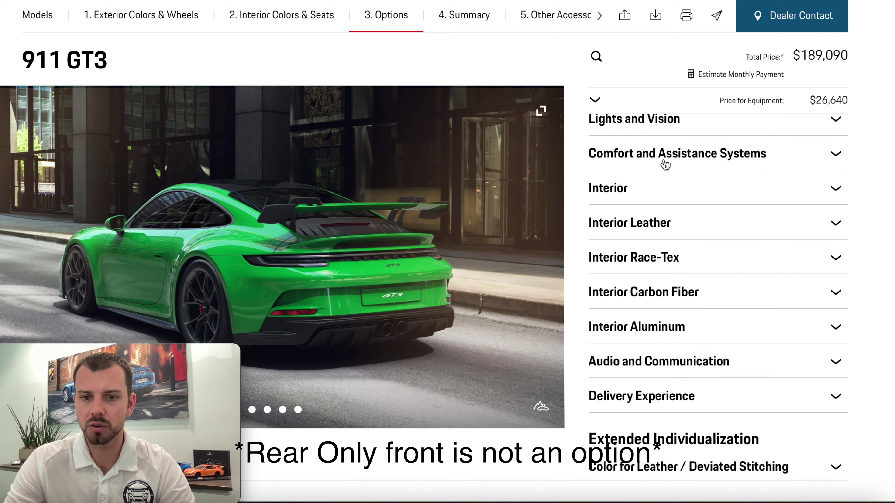
- Add Ambient Lighting and the Storage Package from the interior options, and check the Storage Package details
scroll(694, 245, "down", 1)
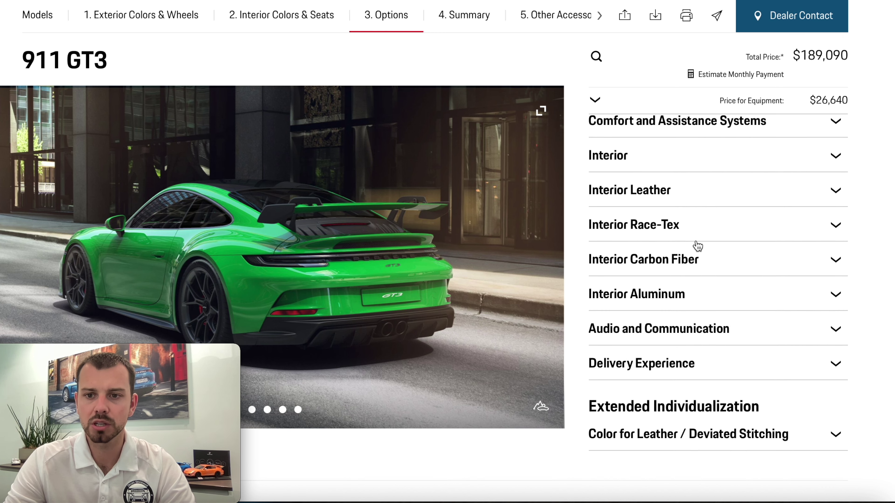
left_click(673, 155)
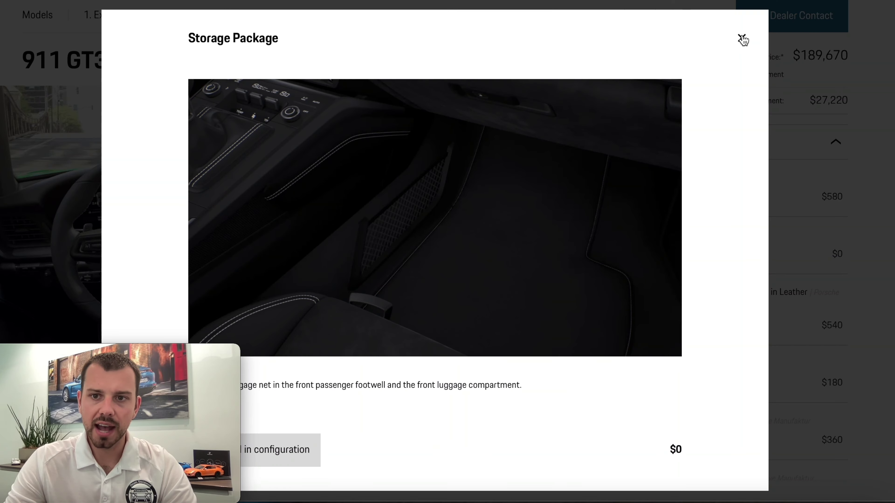
left_click(742, 39)
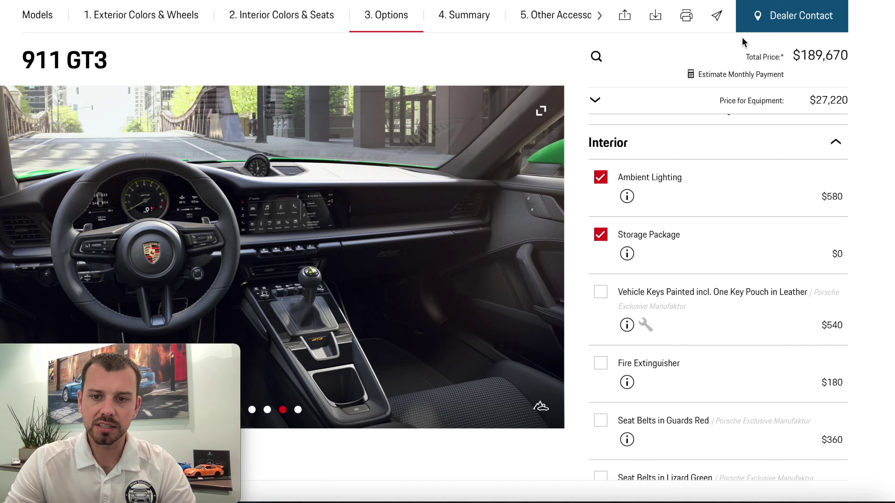
- Add the Fire Extinguisher and the Seat Belts in Guards Red from the interior options
scroll(666, 316, "down", 3)
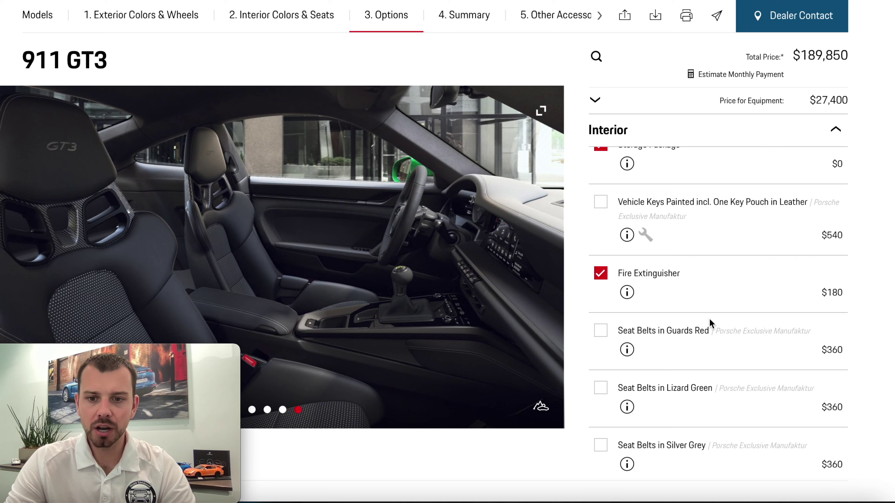
scroll(710, 322, "down", 4)
scroll(710, 322, "up", 3)
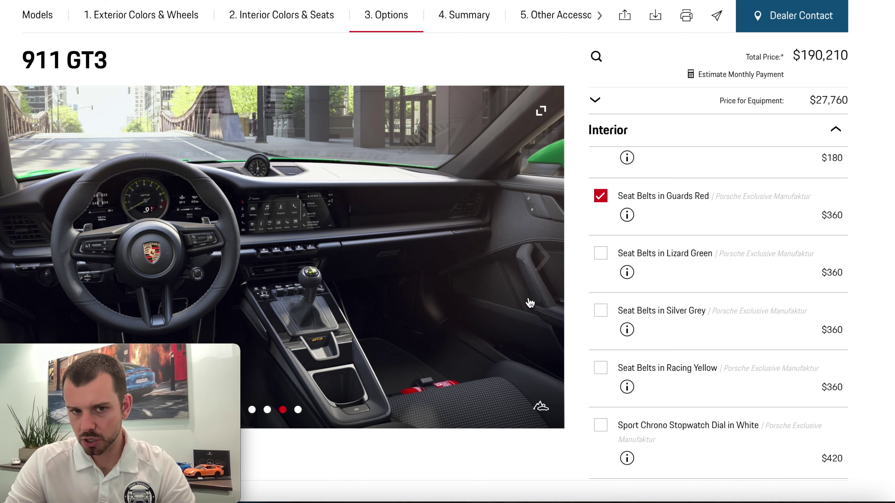
- Add the Sport Chrono Stopwatch Dial in Guards Red and review the remaining interior options
scroll(658, 282, "down", 4)
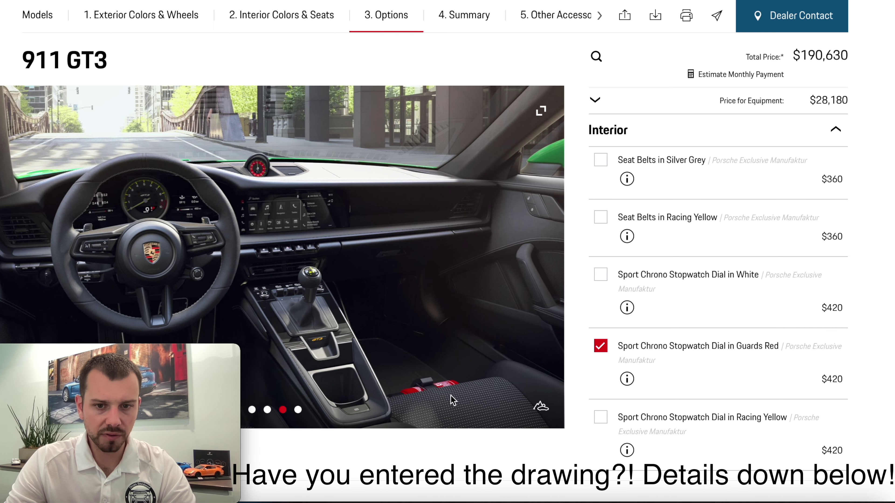
scroll(619, 402, "down", 8)
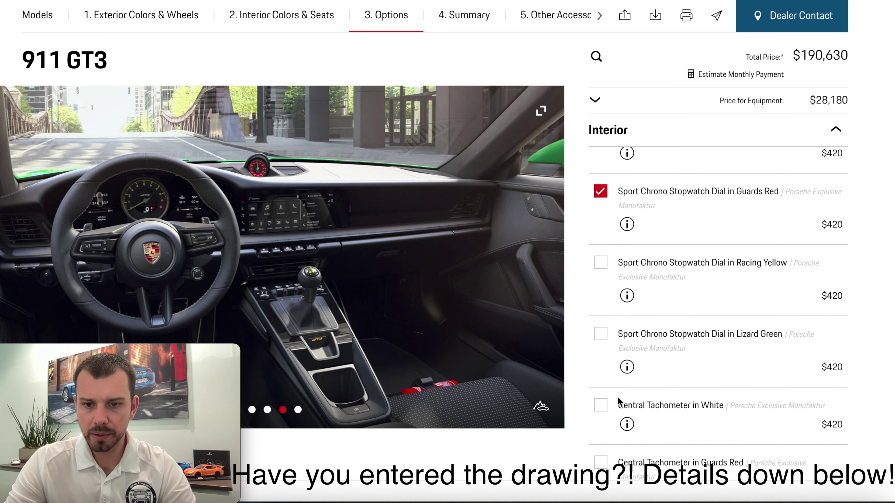
scroll(619, 402, "down", 6)
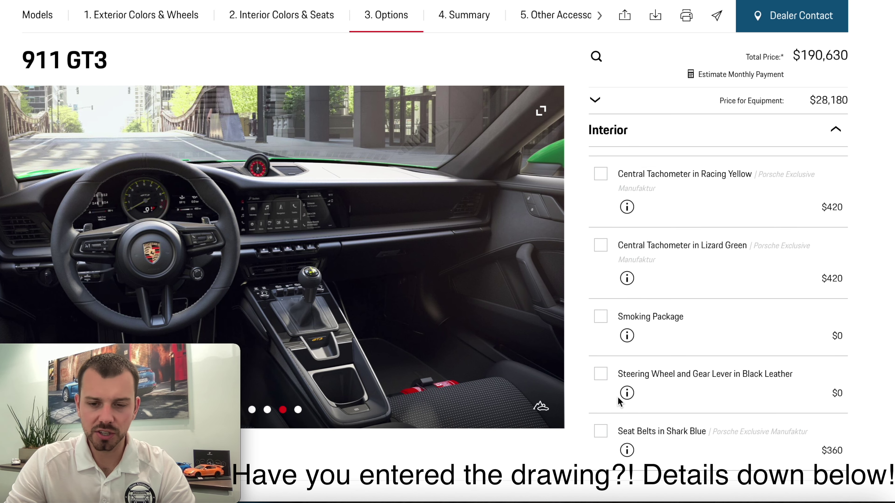
scroll(619, 402, "down", 3)
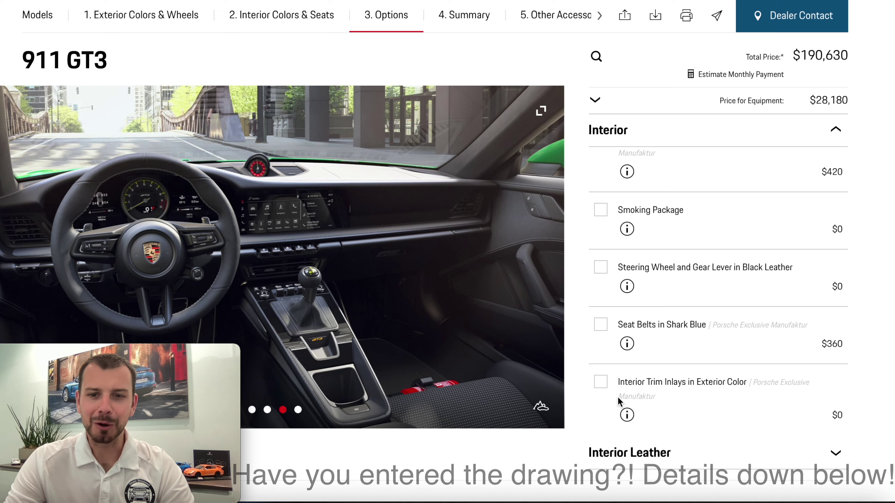
scroll(619, 401, "up", 8)
scroll(619, 401, "up", 10)
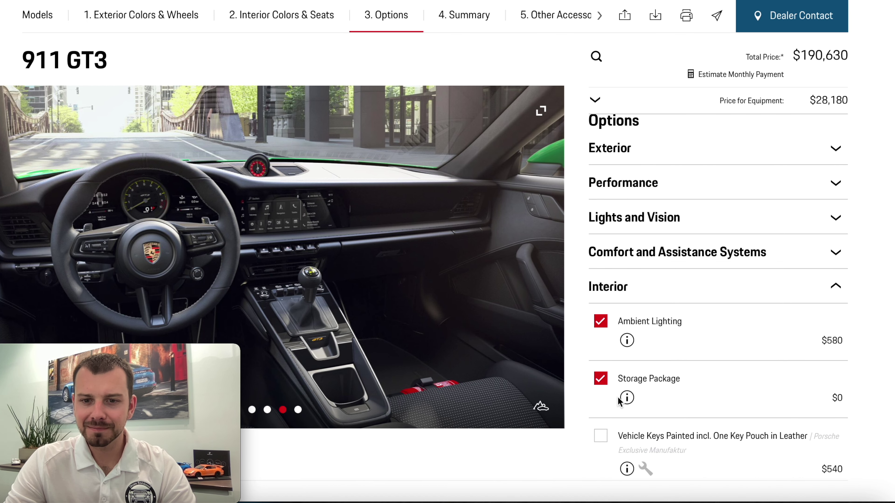
- Open the Interior Leather options and check the details of the Extended Leather Package
left_click(626, 293)
left_click(666, 325)
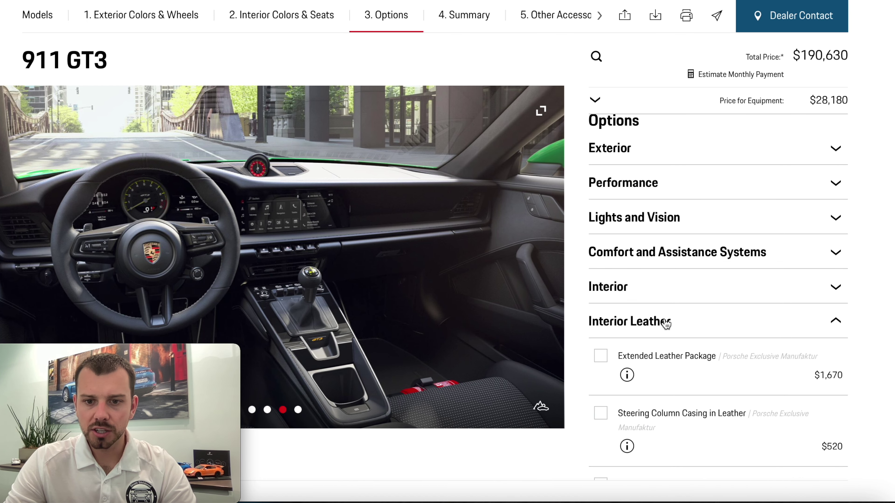
scroll(665, 323, "down", 2)
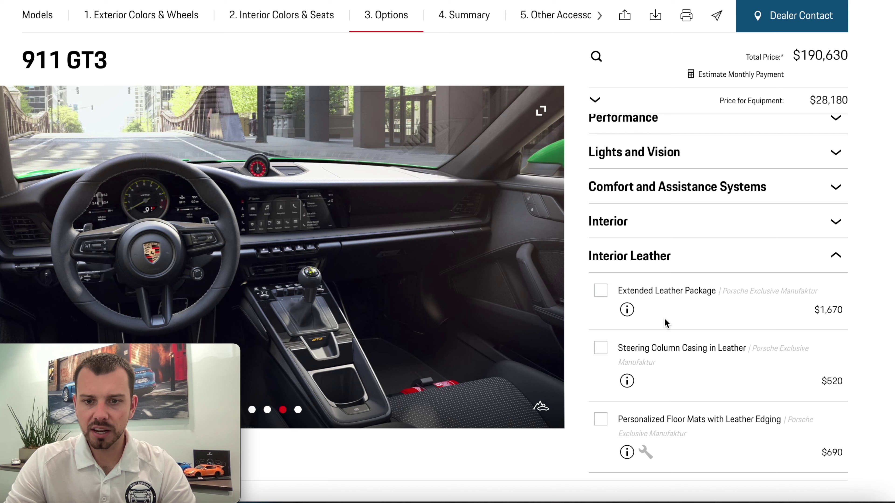
left_click(625, 311)
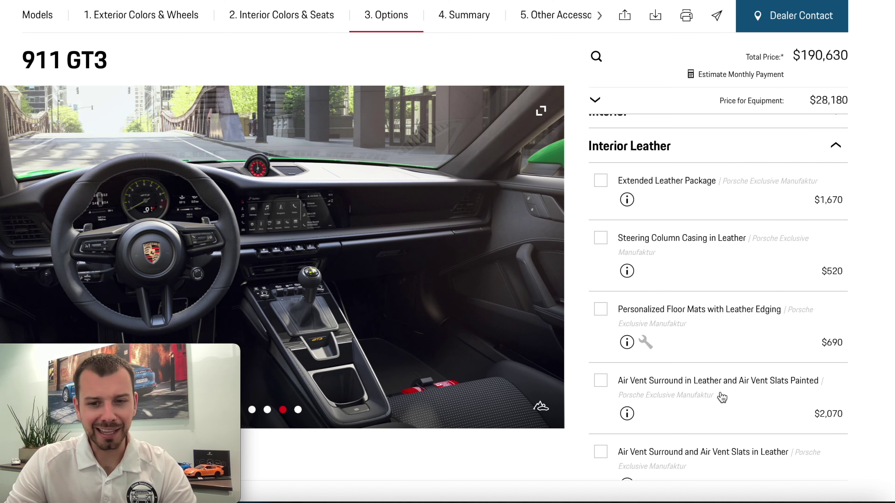
- Try Bordeaux Red for the leather edging and the leather-laminated inlays of the Personalized Floor Mats with Leather Edging
left_click(652, 343)
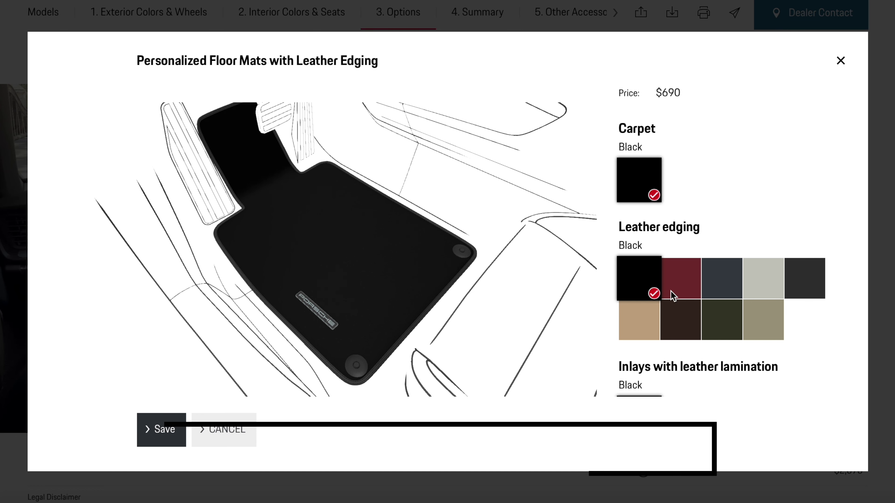
scroll(671, 295, "down", 2)
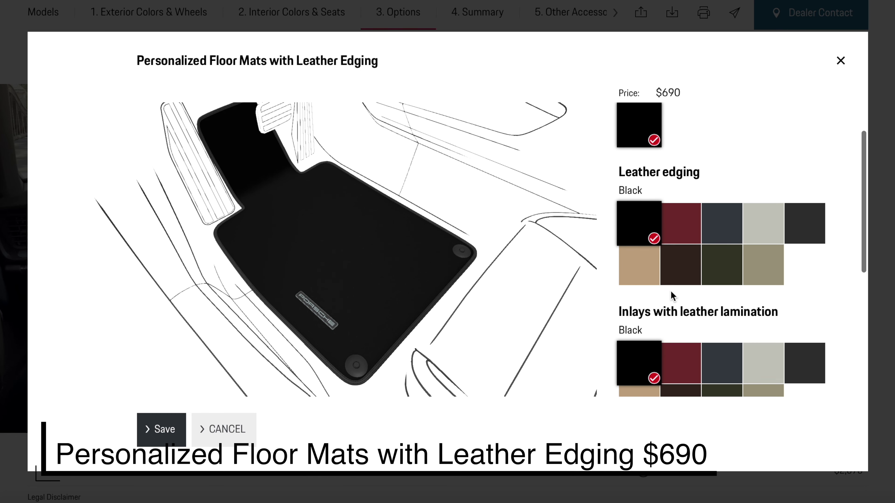
left_click(684, 225)
scroll(690, 333, "down", 1)
left_click(684, 297)
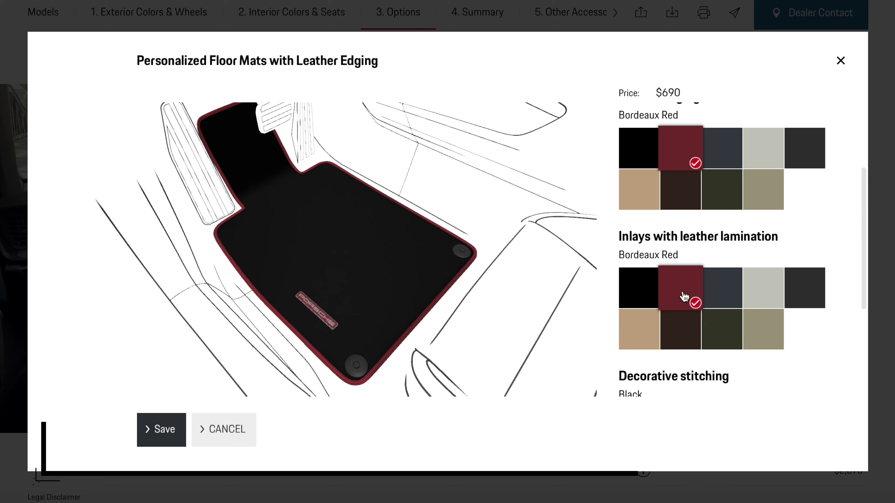
- Review the remaining Interior Leather options, from Sun Visors in Leather to Extended Door Panel in Leather
scroll(685, 296, "down", 2)
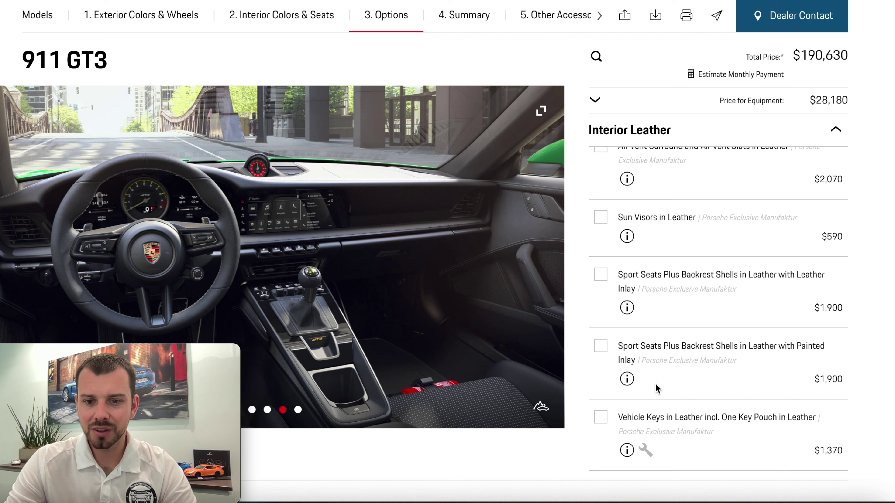
scroll(656, 387, "down", 1)
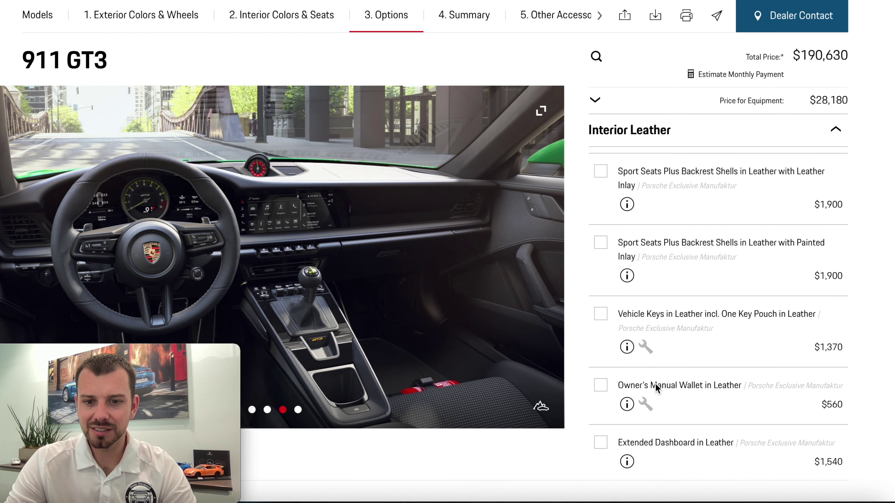
scroll(655, 388, "down", 2)
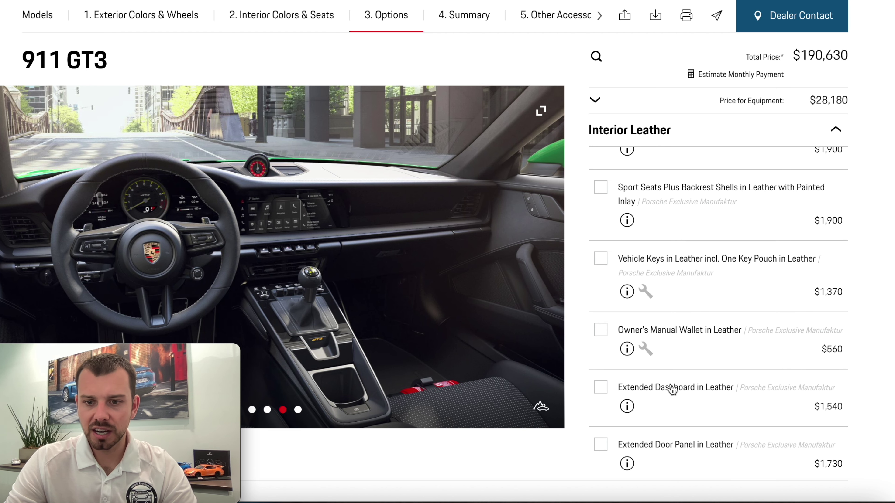
scroll(687, 391, "down", 2)
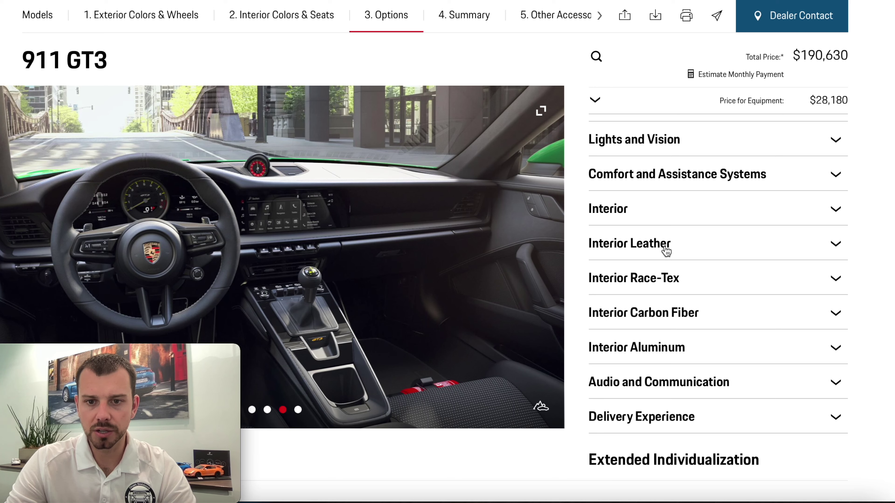
- Review the Interior Race-Tex options and the Interior Carbon Fiber options
left_click(679, 277)
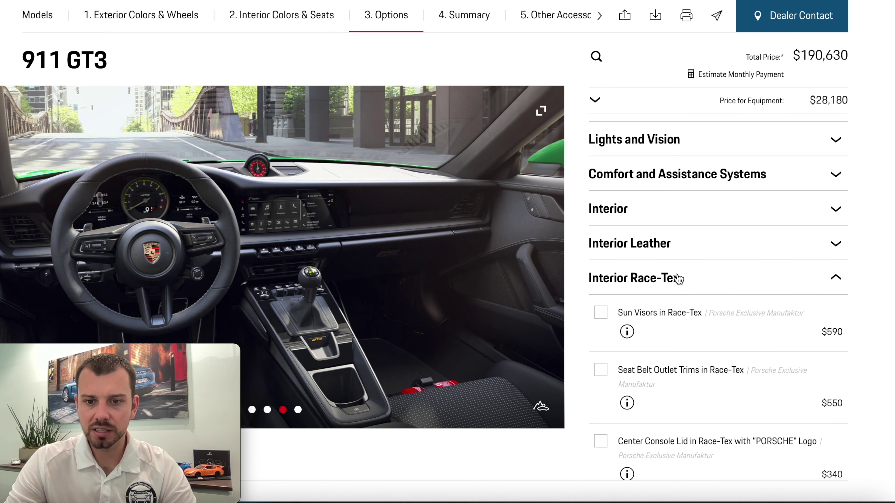
scroll(679, 279, "down", 4)
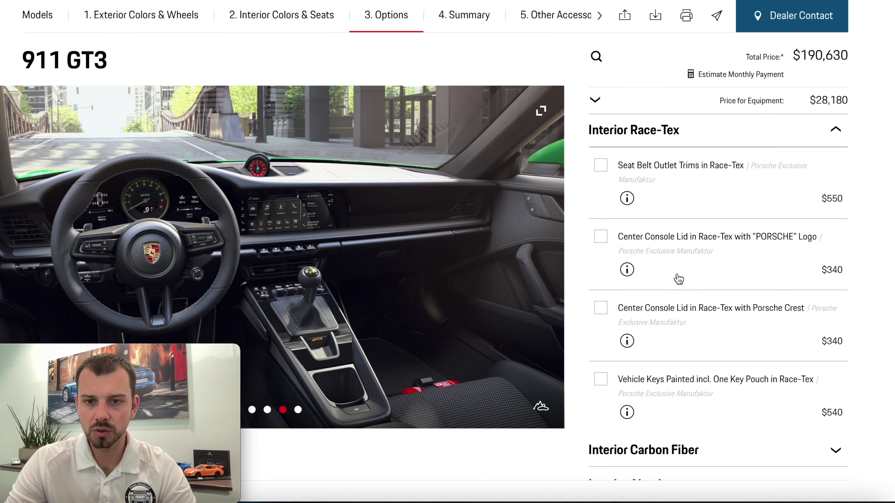
scroll(678, 279, "up", 5)
scroll(665, 324, "down", 2)
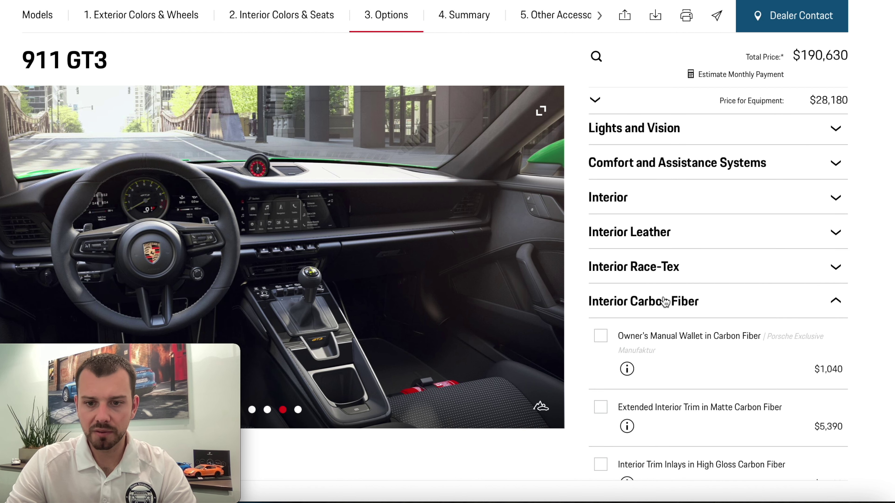
scroll(665, 302, "down", 2)
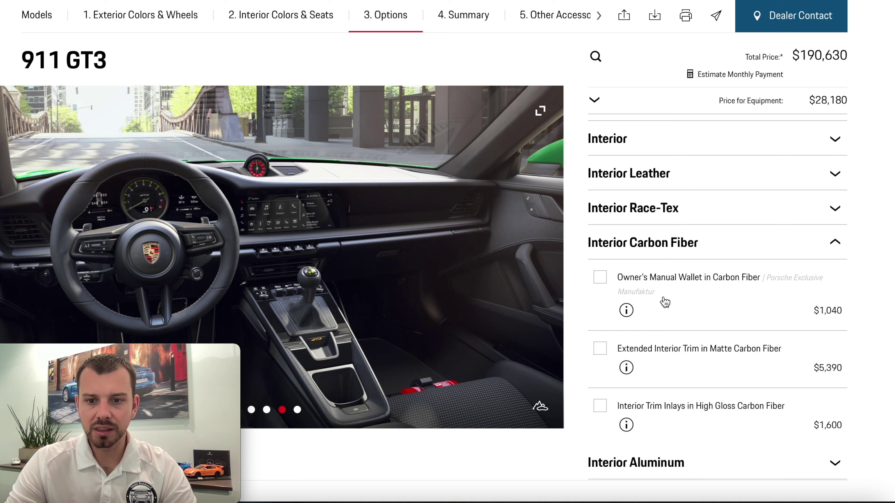
scroll(648, 328, "down", 2)
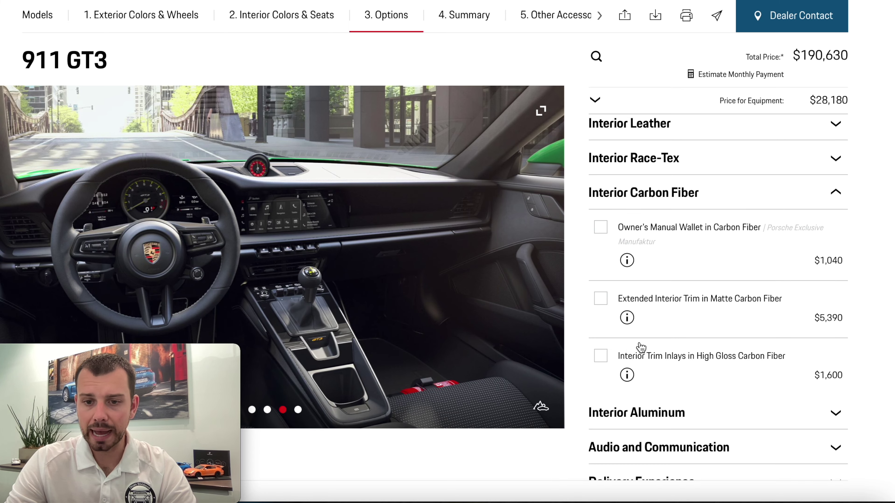